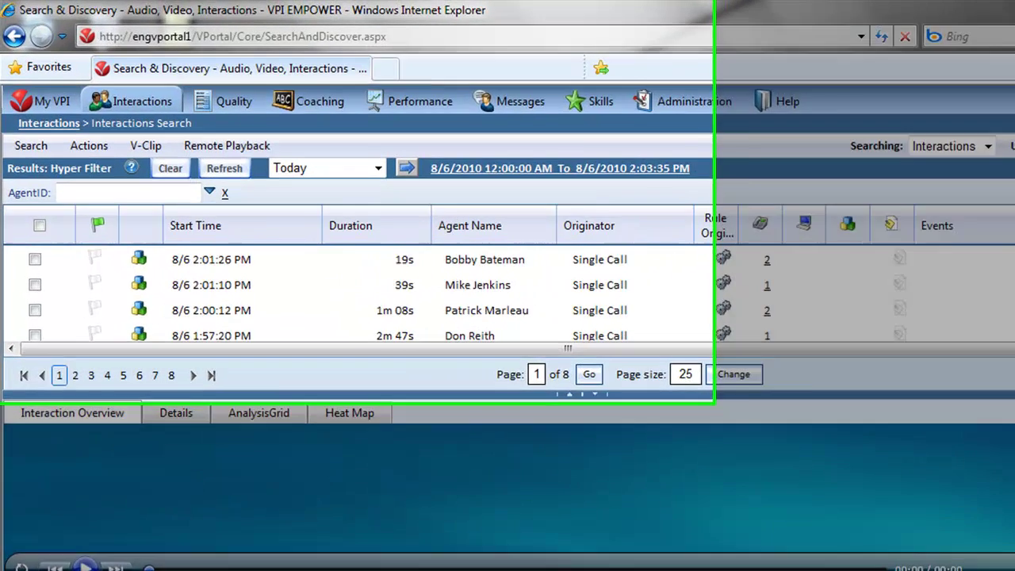
Open Interactions Search to list today's 199 interactions
left_click(119, 85)
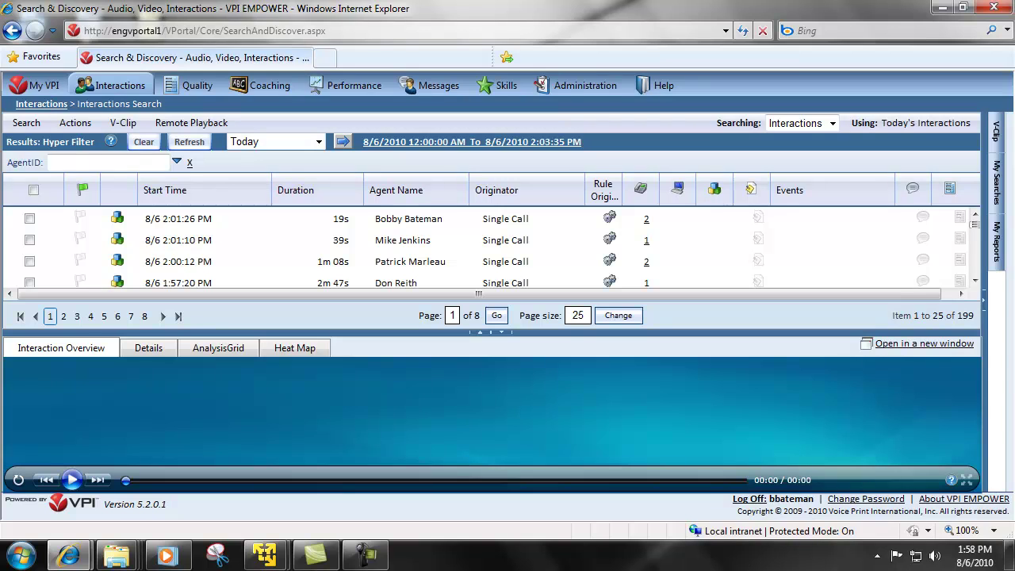
Check the 2:01:26 PM and 2:00:12 PM calls so both plot on one overview timeline
left_click(30, 218)
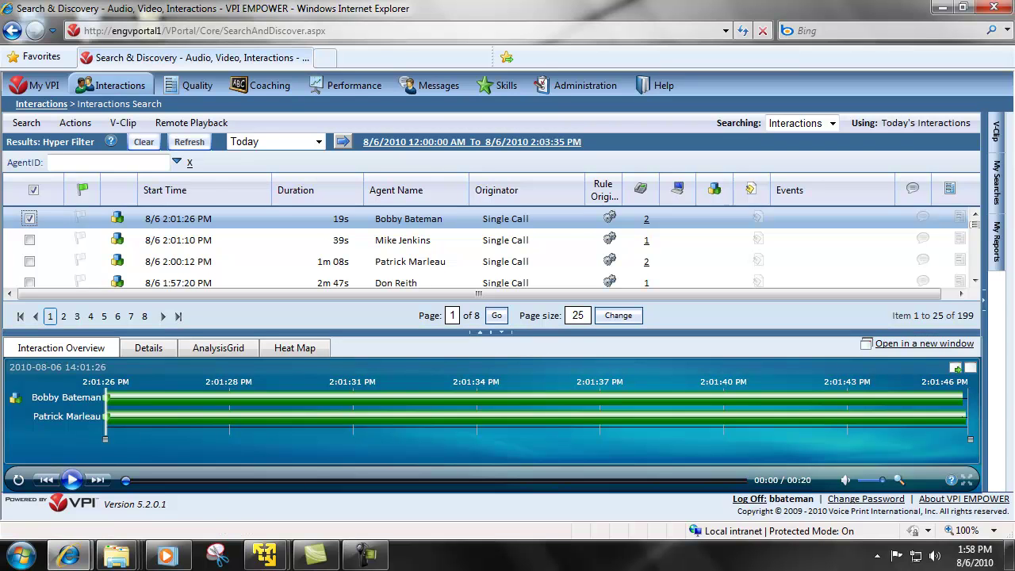
left_click(30, 261)
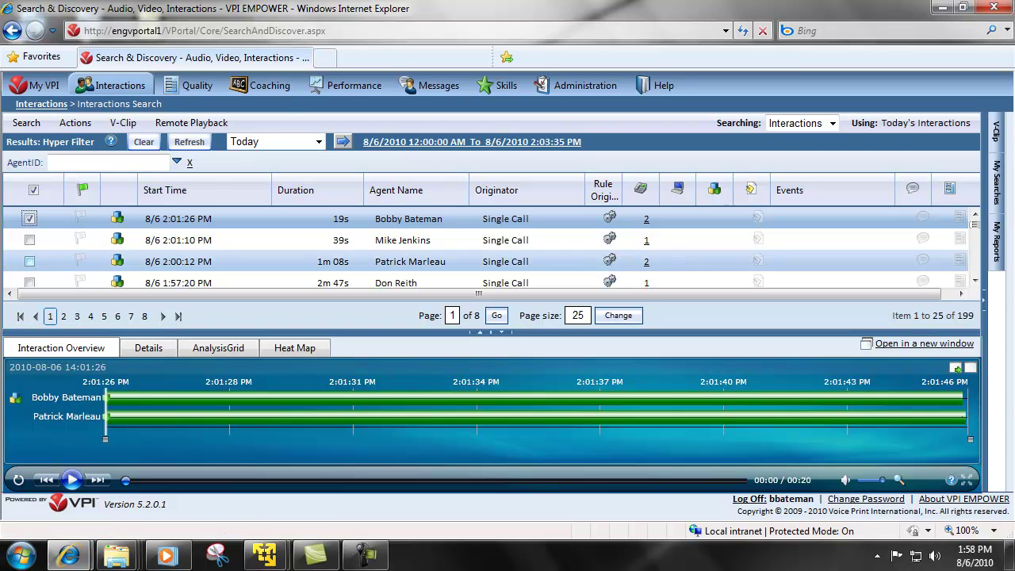
left_click(501, 424)
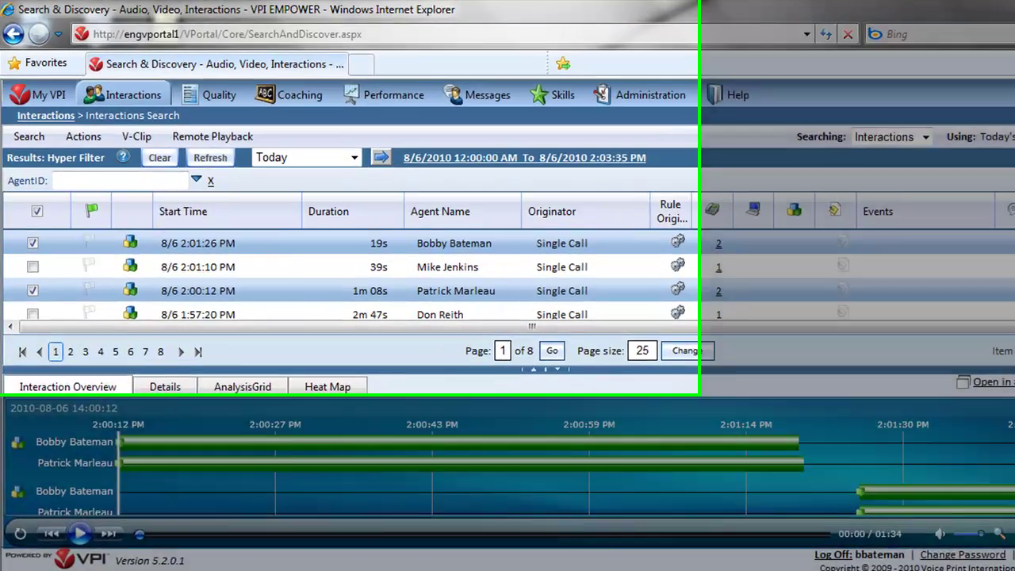
Assemble the two checked calls into a new interaction named 'Demo'
left_click(75, 123)
mouse_move(195, 449)
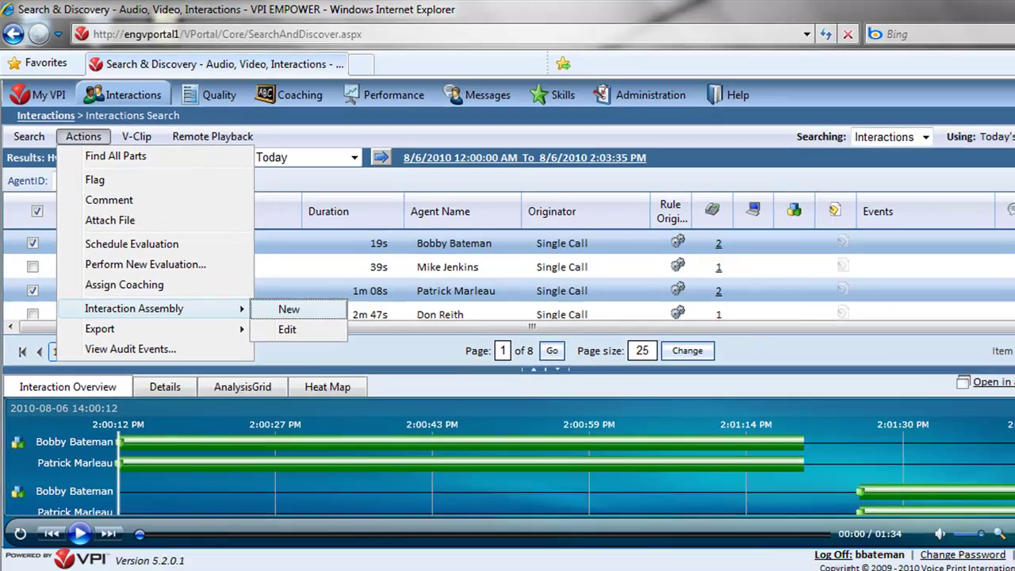
left_click(288, 309)
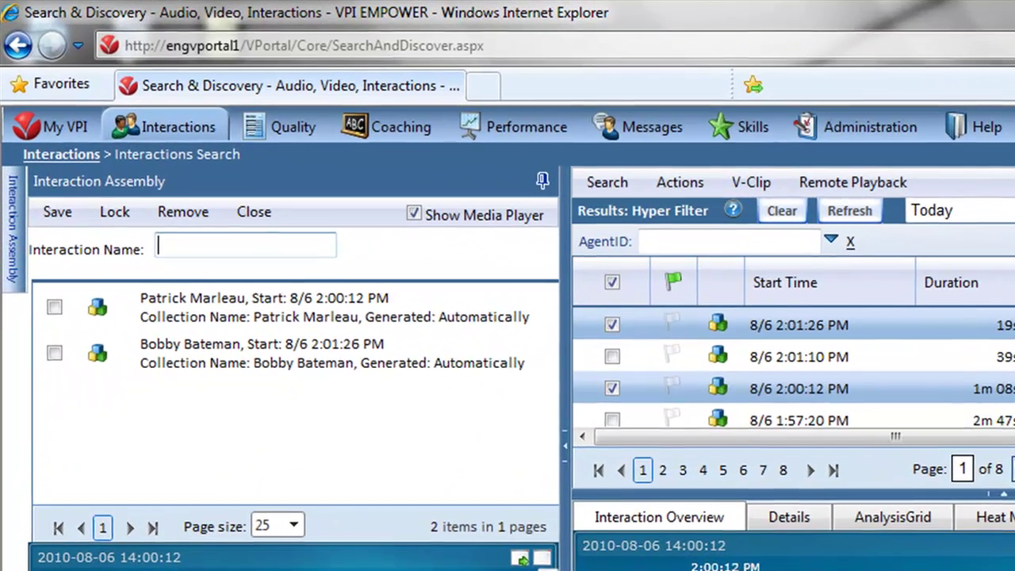
type("Demo")
key("Return")
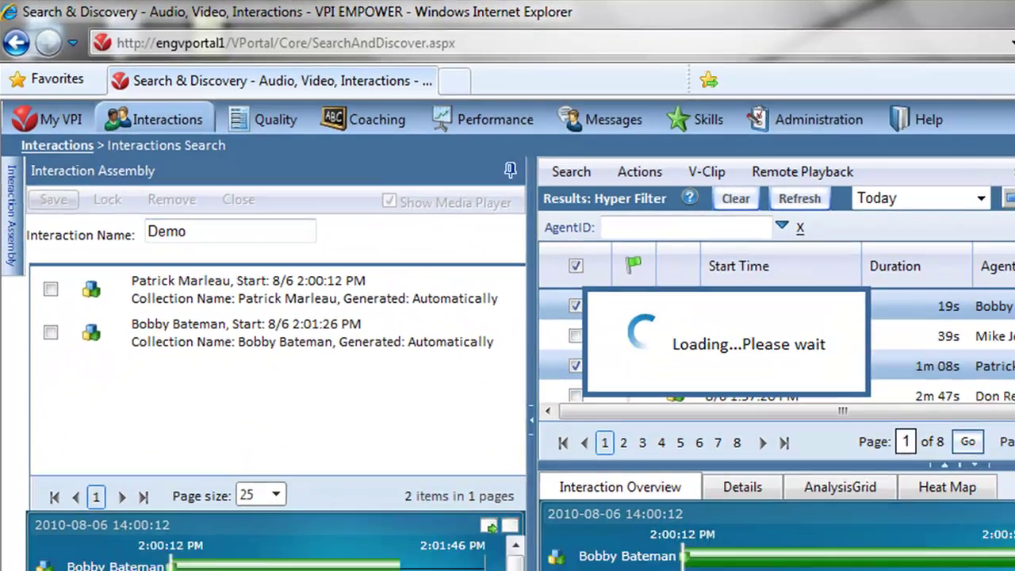
left_click(171, 143)
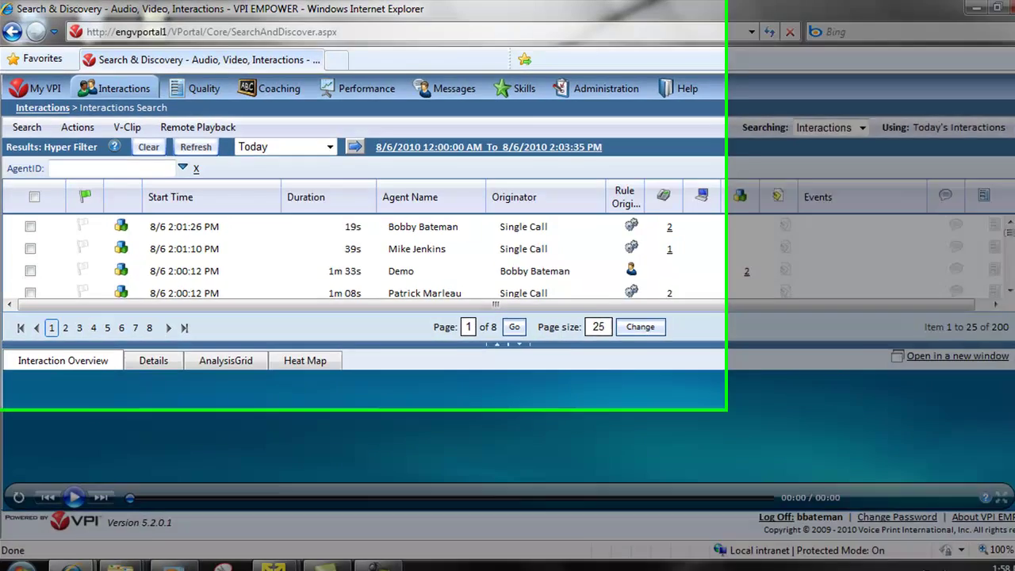
Browse the Actions > Export options for the interaction results
left_click(76, 122)
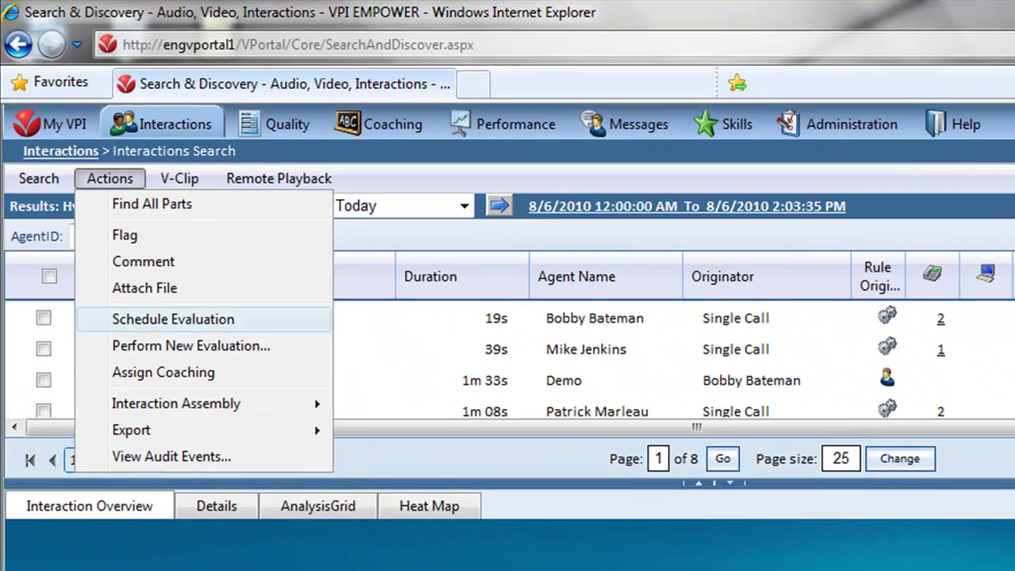
mouse_move(159, 429)
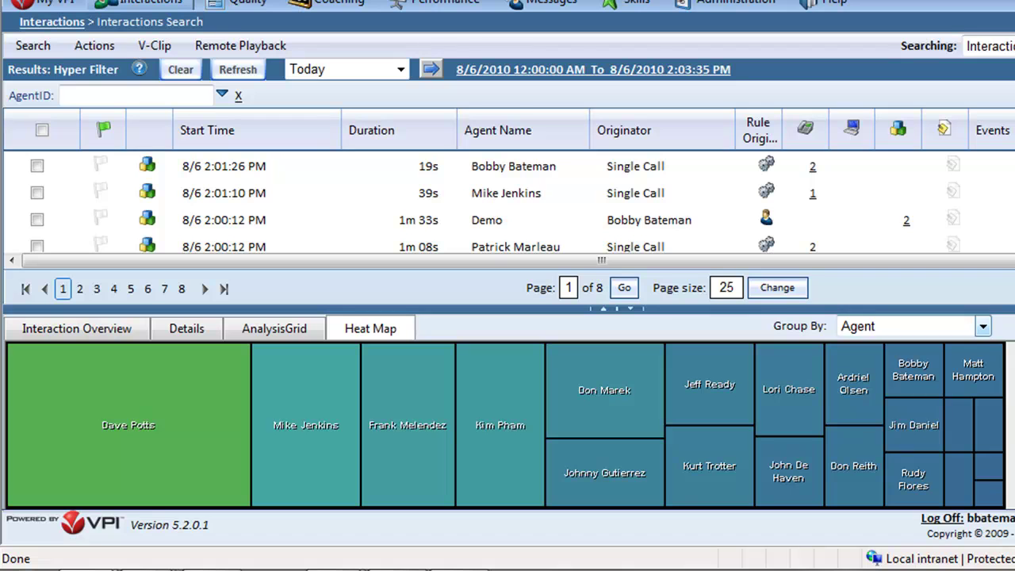
left_click(982, 325)
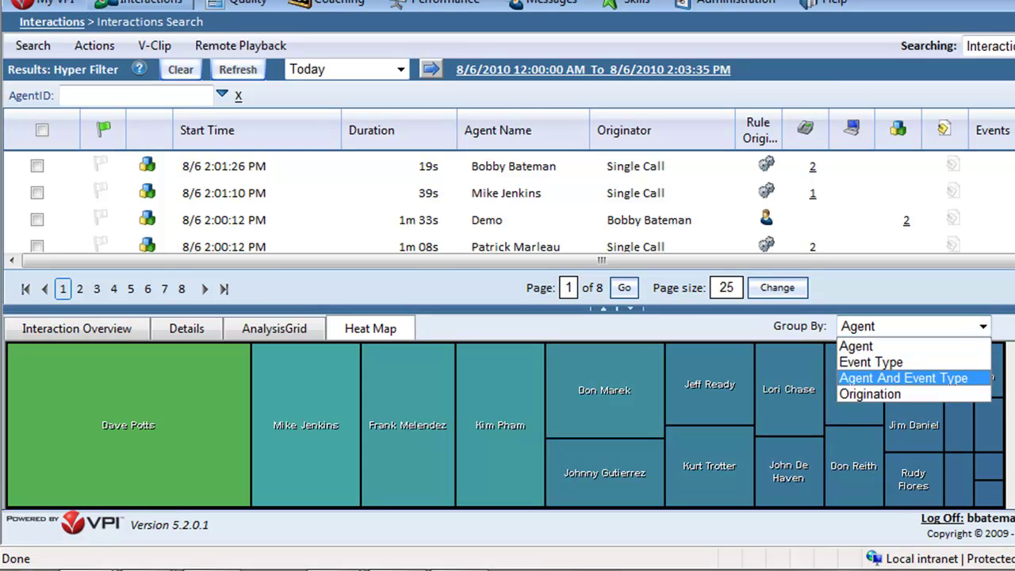
key("Escape")
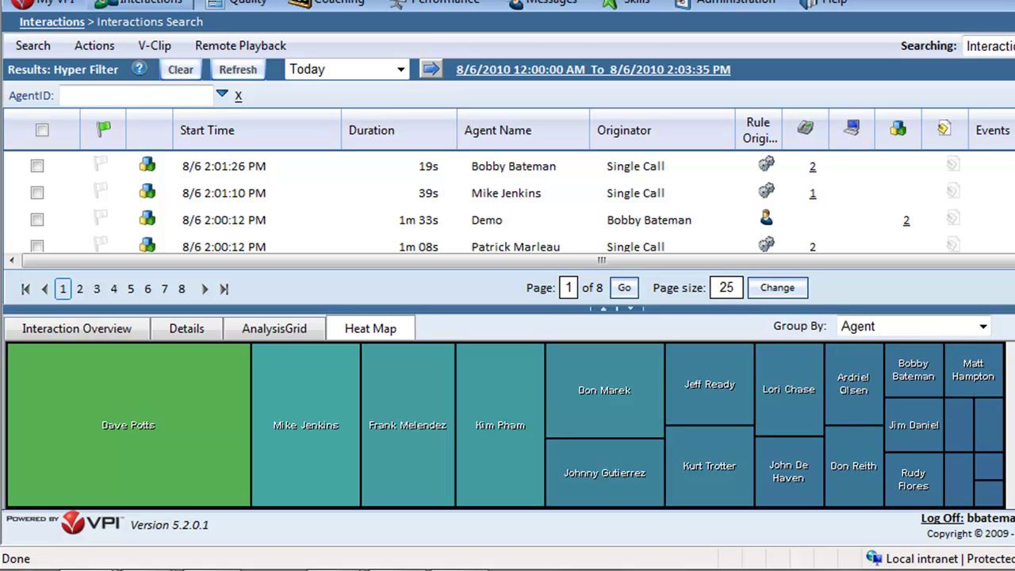
left_click(913, 369)
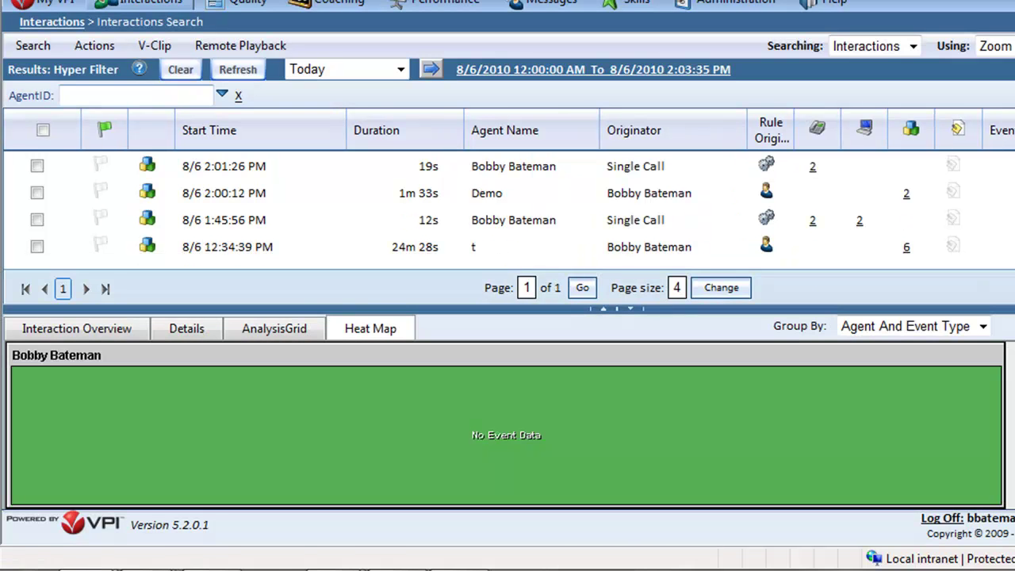
left_click(181, 68)
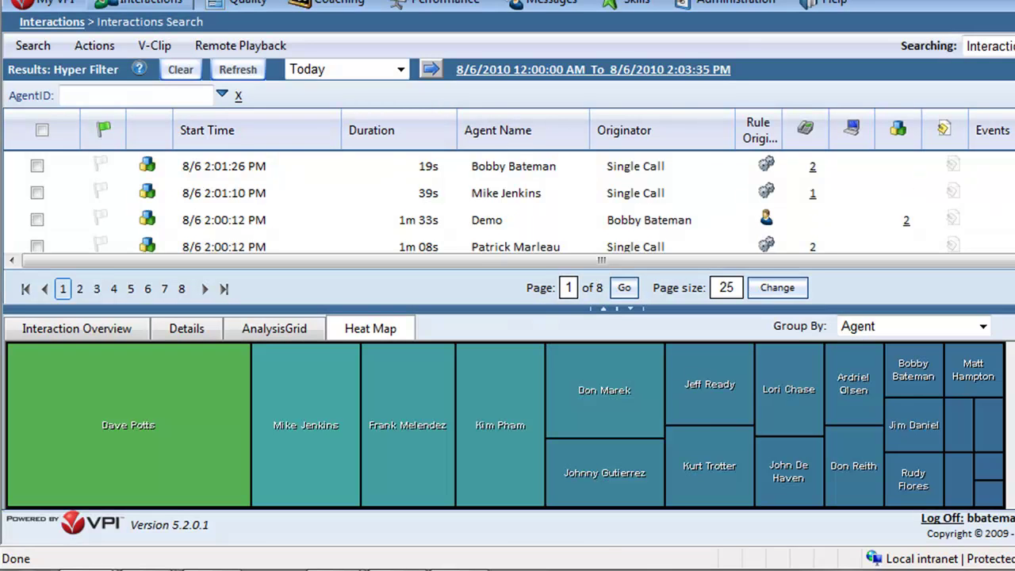
left_click(593, 69)
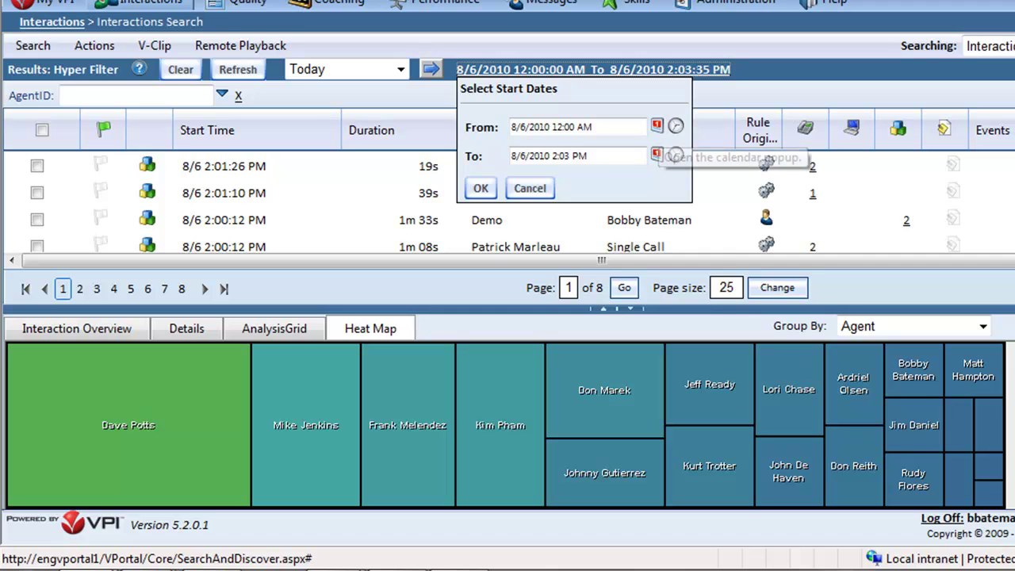
left_click(656, 126)
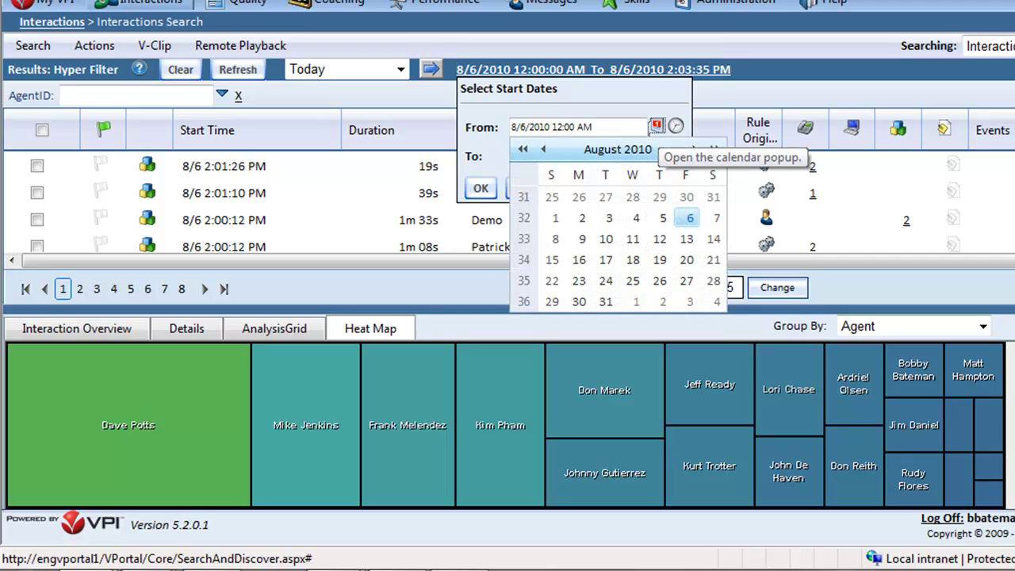
left_click(656, 126)
left_click(674, 126)
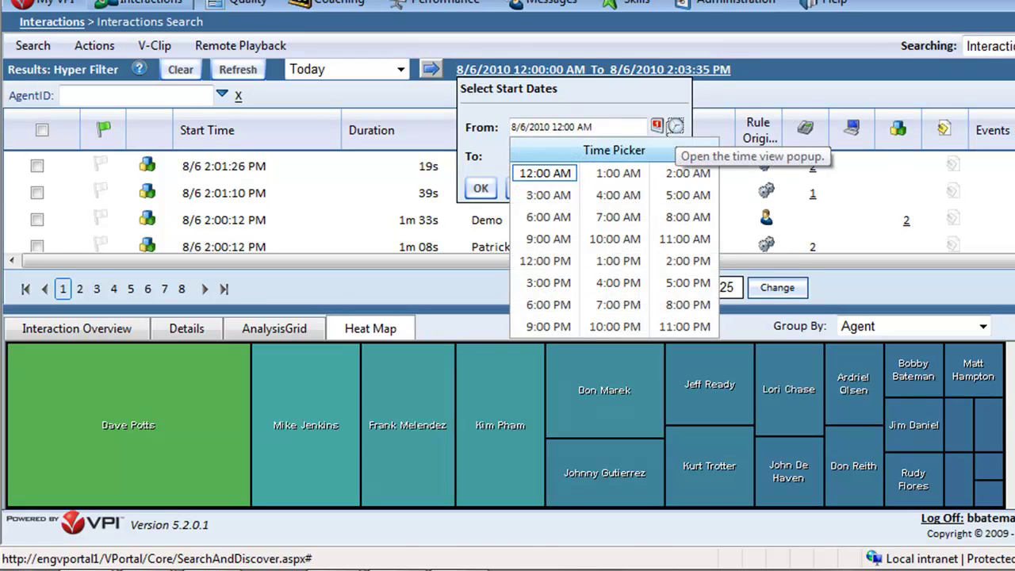
left_click(675, 126)
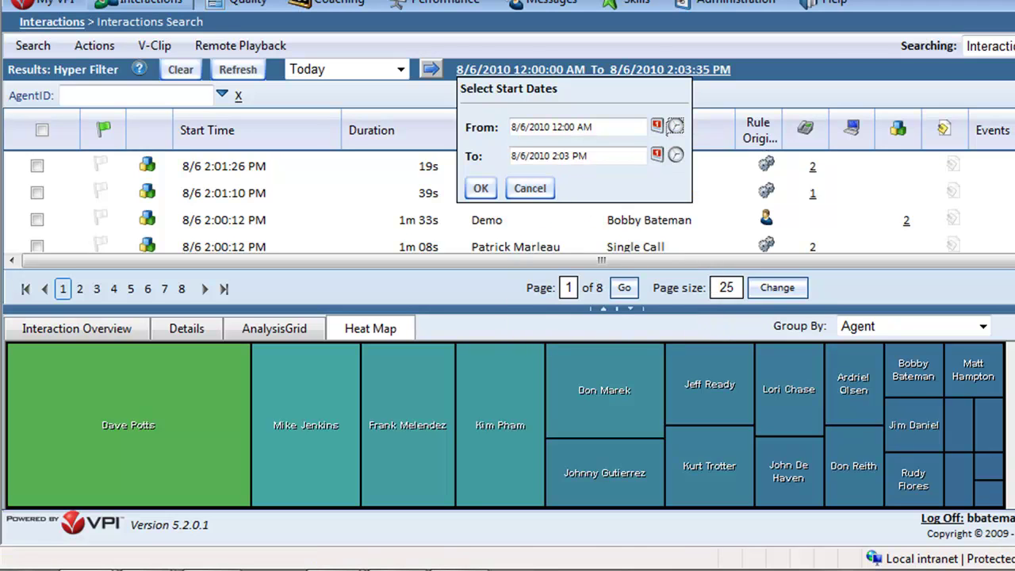
left_click(528, 188)
left_click(400, 68)
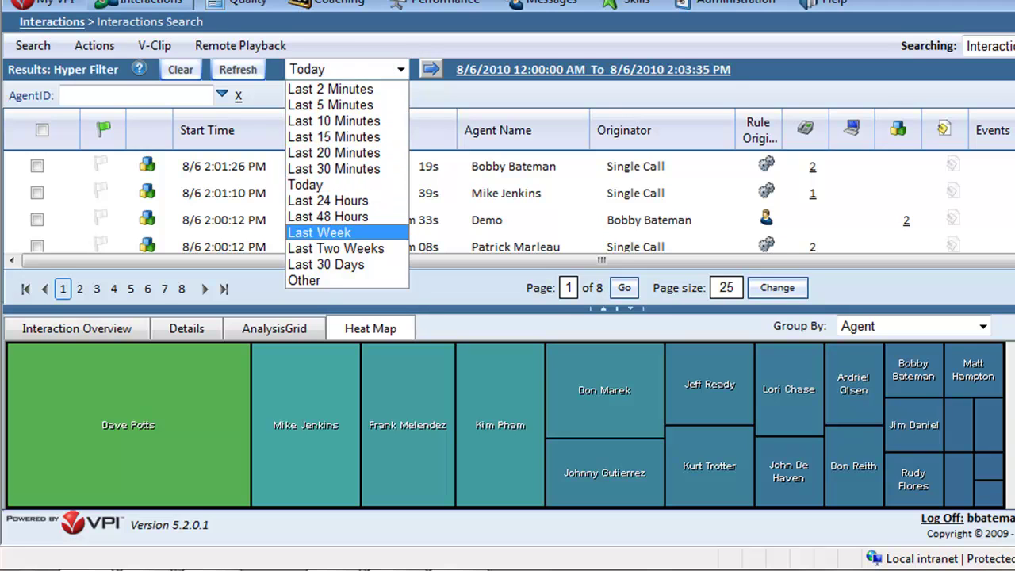
key("Escape")
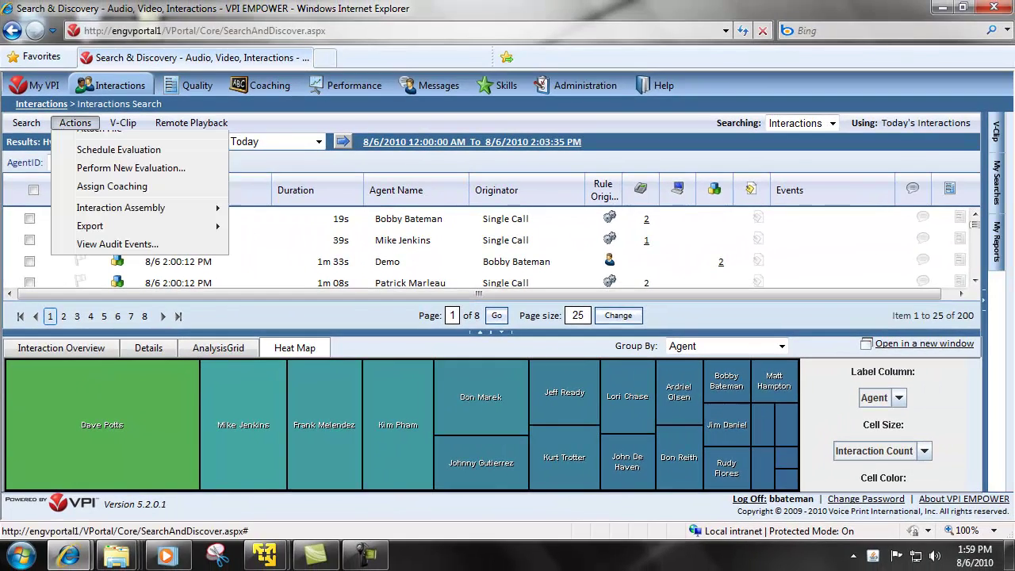
Add Agent Name, Duration and Sensitivity as hyperfilters and save the selection
left_click(26, 122)
mouse_move(71, 216)
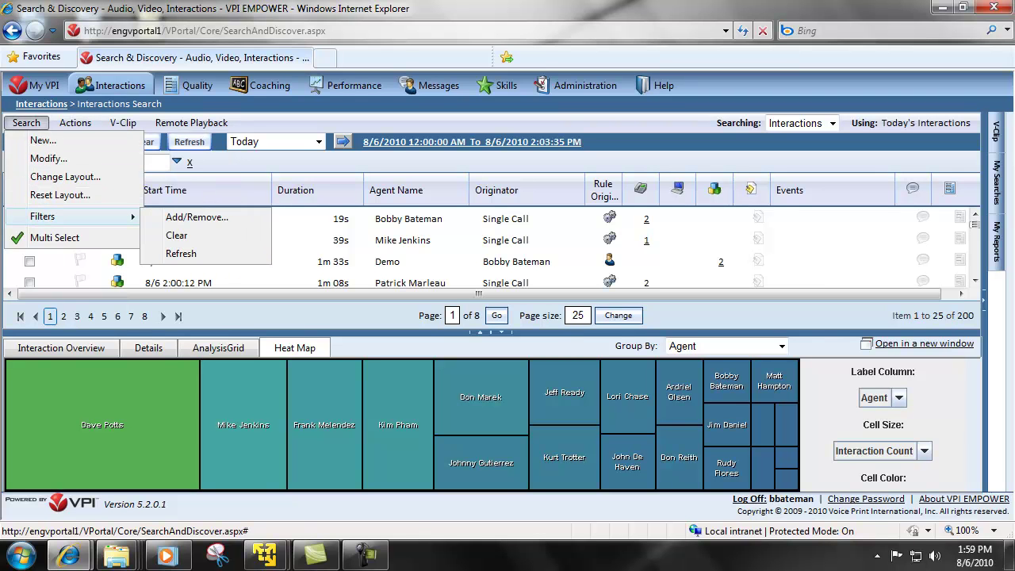
left_click(197, 217)
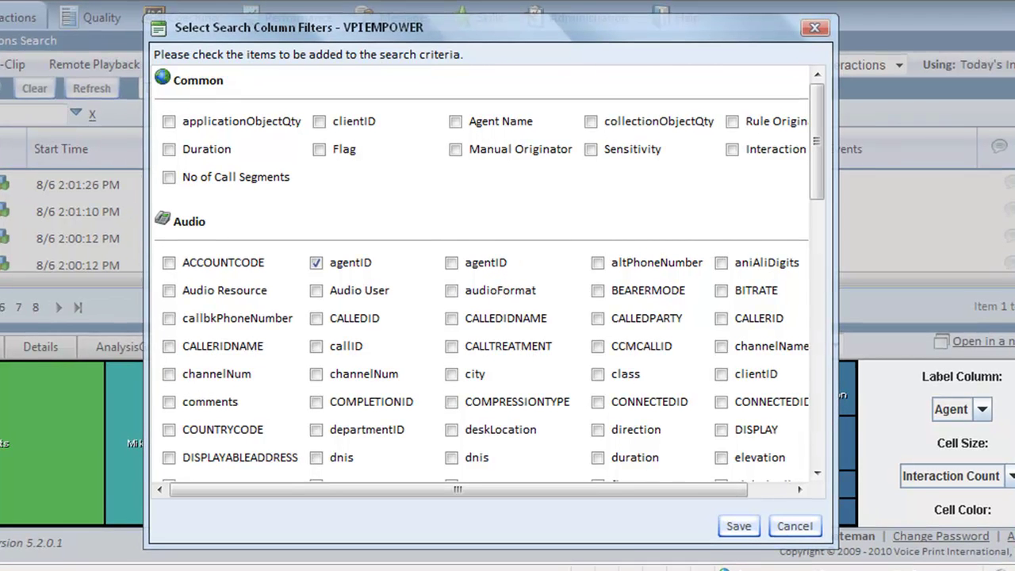
left_click(455, 121)
left_click(169, 149)
left_click(590, 149)
left_click(738, 526)
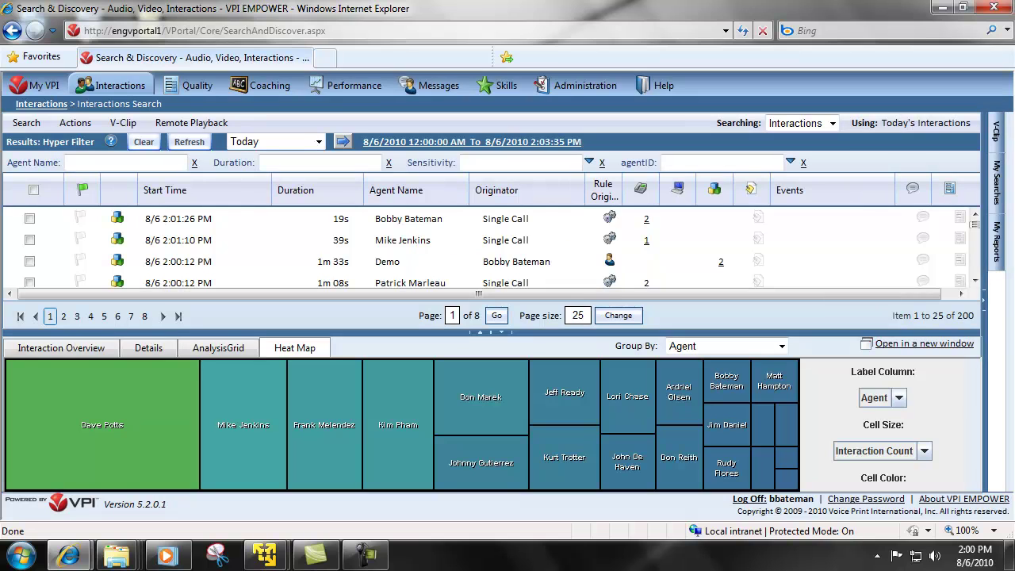
Filter Duration to >60, narrowing the results to 109 interactions
left_click(320, 162)
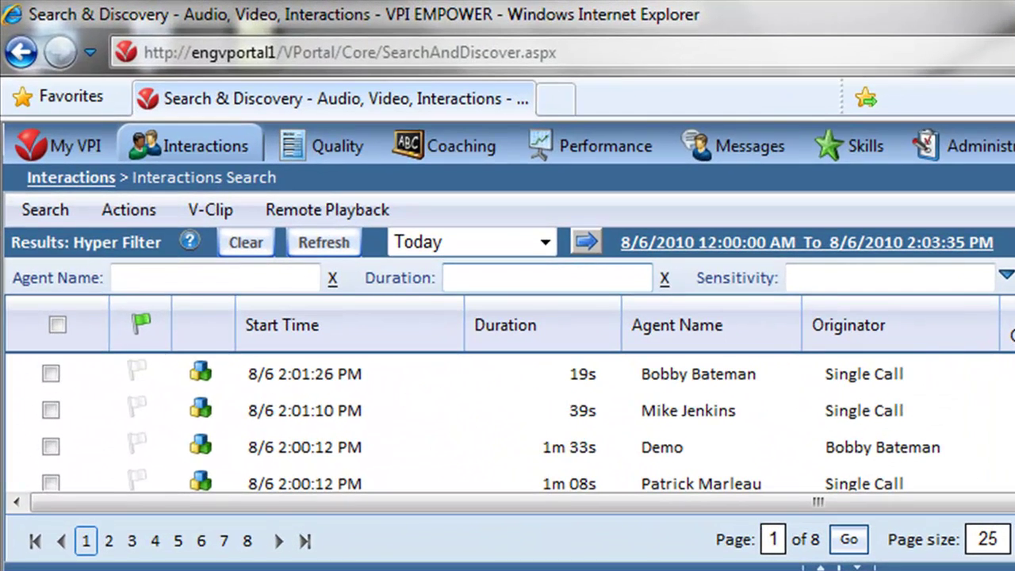
type(">60")
key("Return")
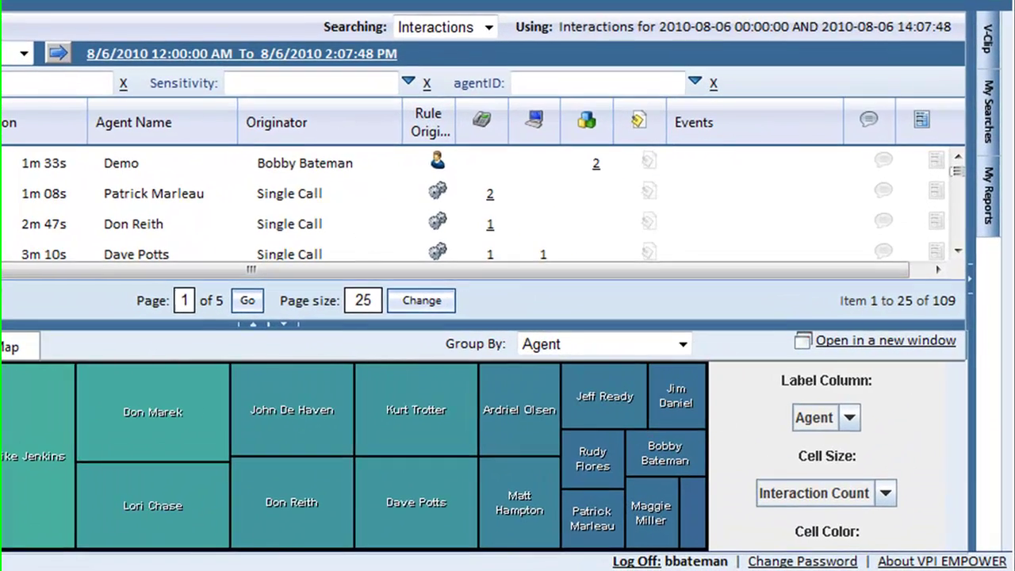
Create a new saved search, My Search Interaction, from the My Searches panel
left_click(994, 180)
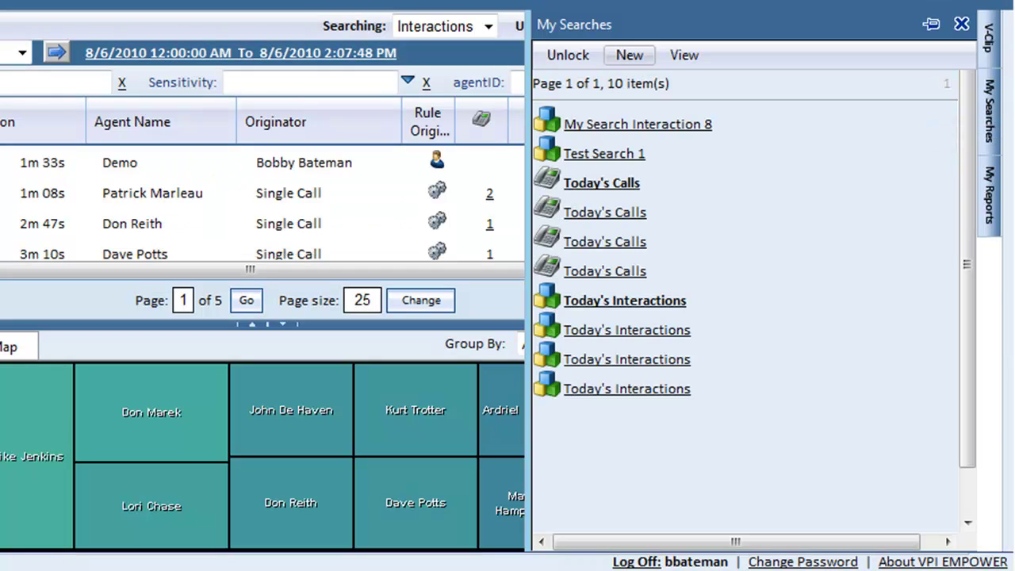
left_click(630, 54)
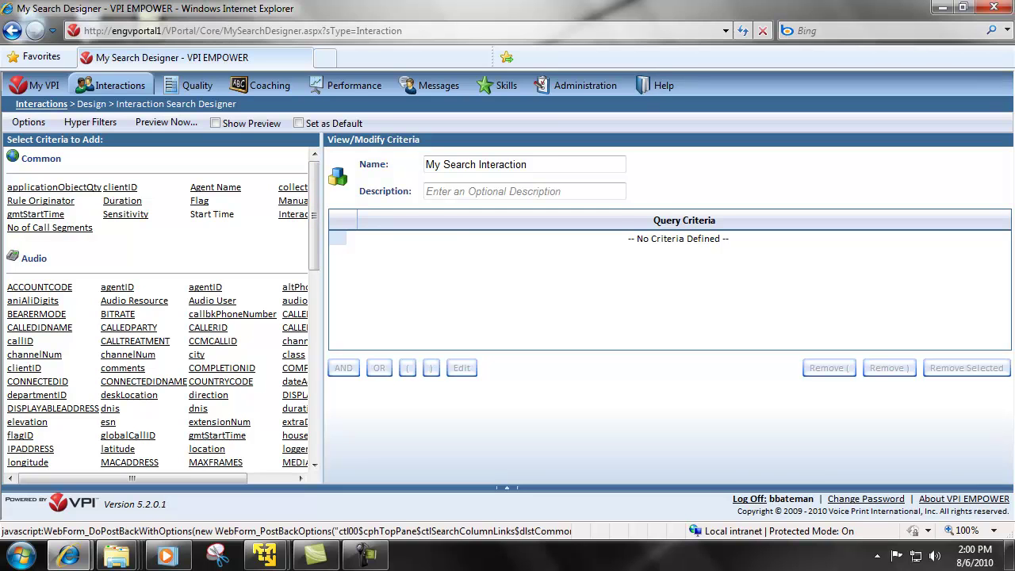
Add a Start Time criterion set to prompt at runtime
left_click(211, 214)
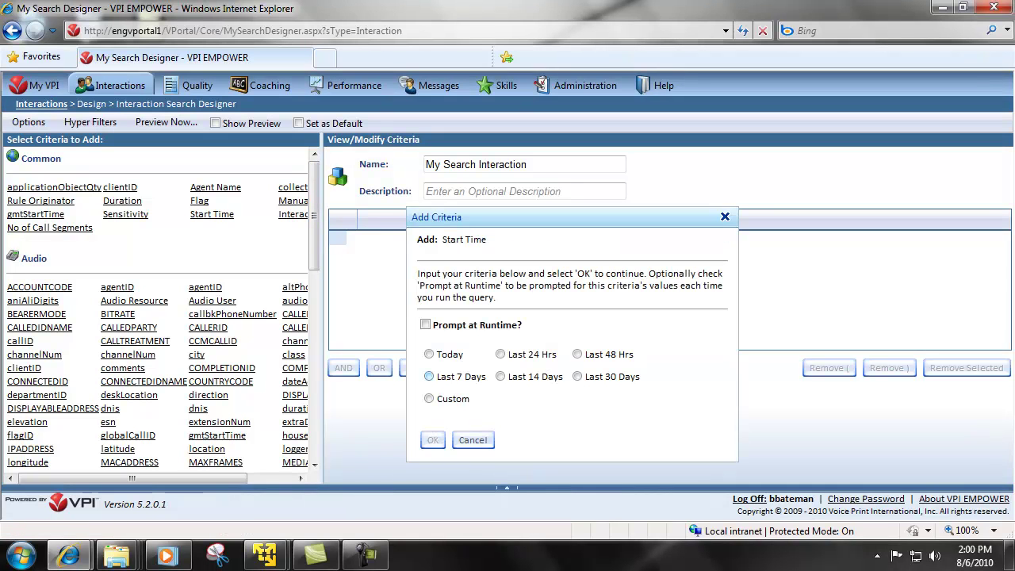
left_click(424, 324)
left_click(433, 440)
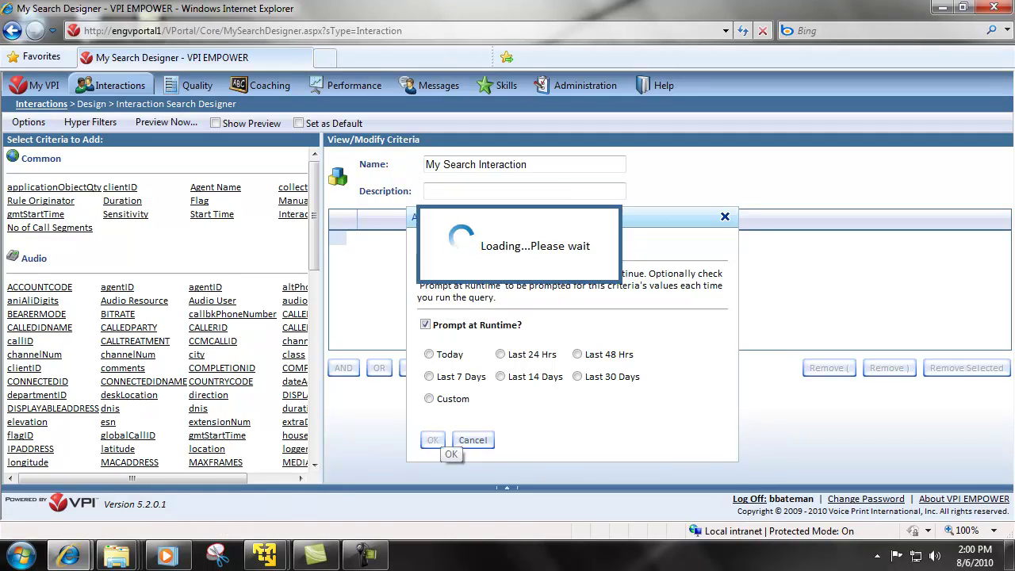
Switch to the Interactions > Audio Search page
scroll(158, 309, "down", 2)
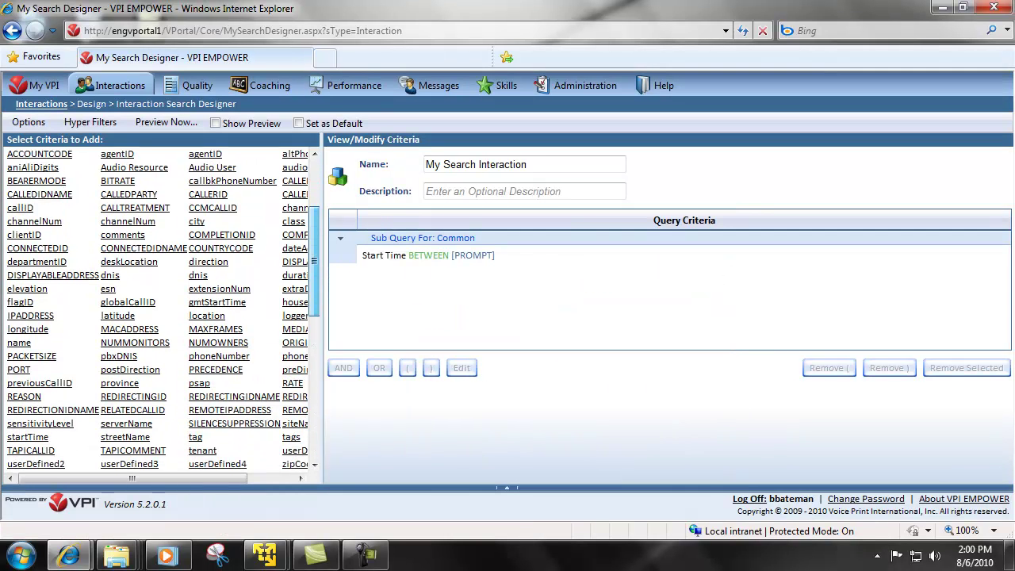
scroll(159, 309, "down", 2)
scroll(159, 310, "up", 5)
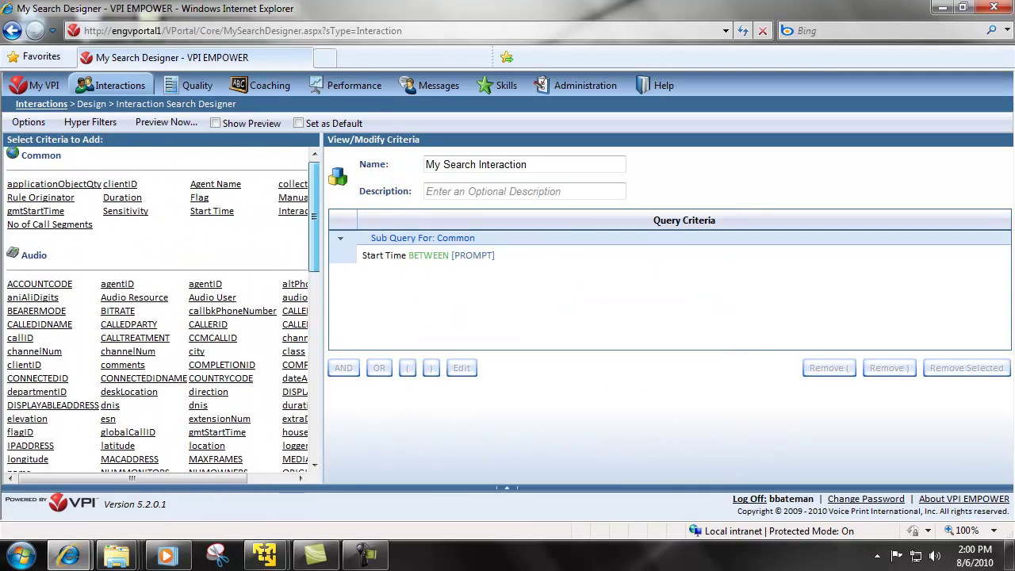
mouse_move(115, 85)
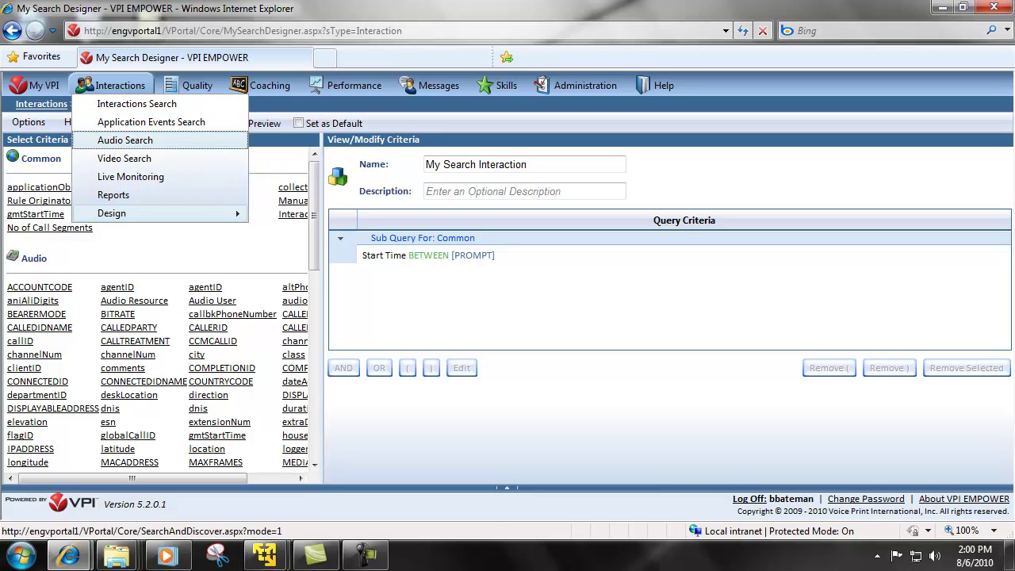
left_click(126, 141)
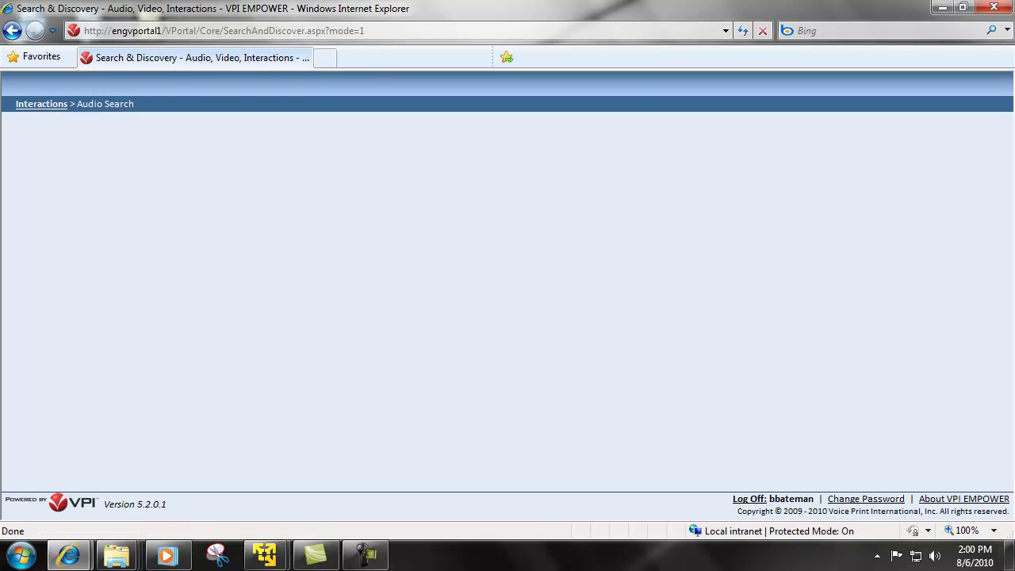